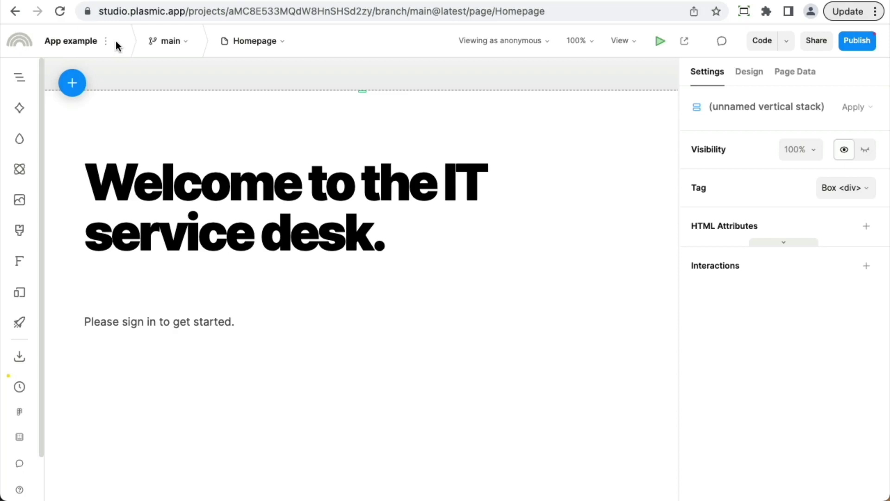
Open the app authentication settings and close them again without changes
left_click(107, 40)
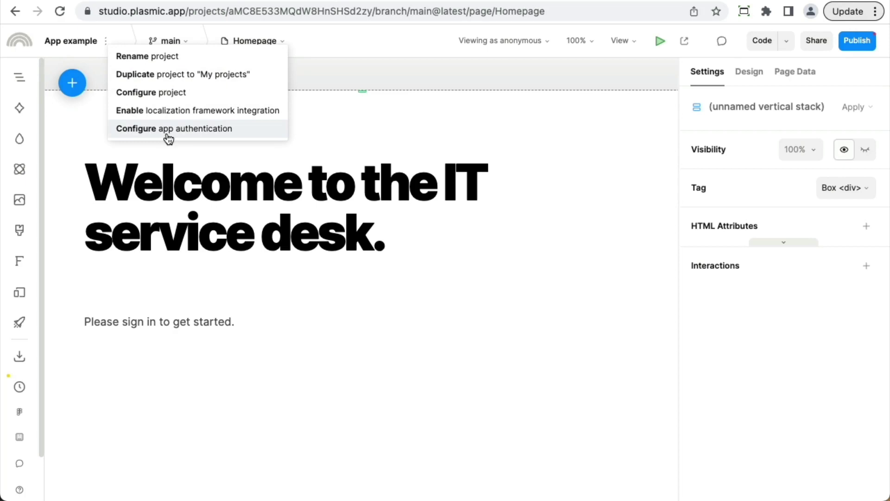
left_click(168, 134)
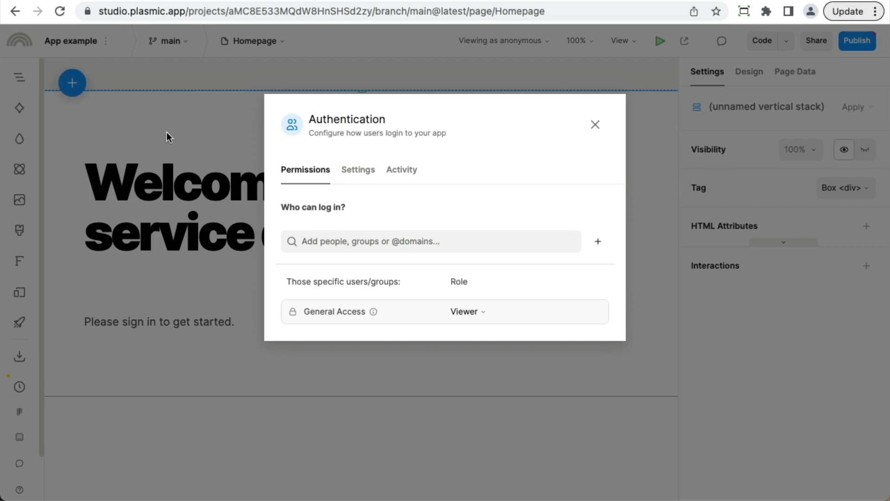
left_click(166, 132)
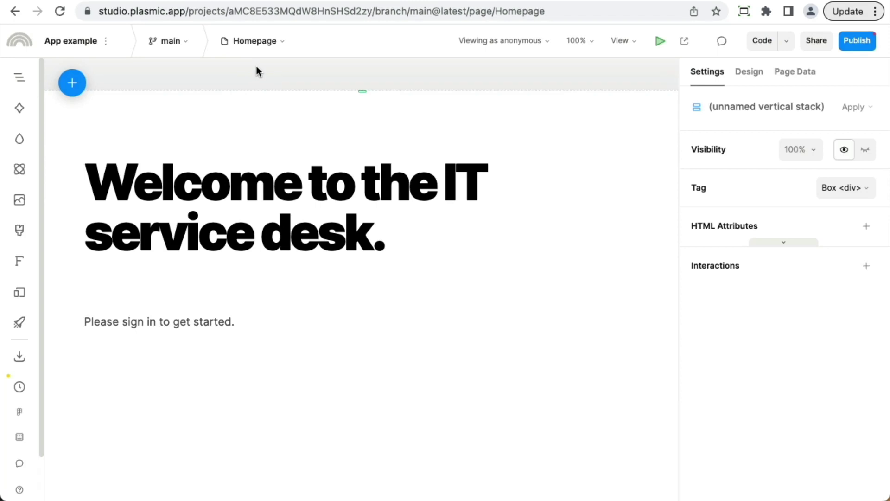
Switch to the My Requests page and set its Role needed to Viewer
left_click(255, 42)
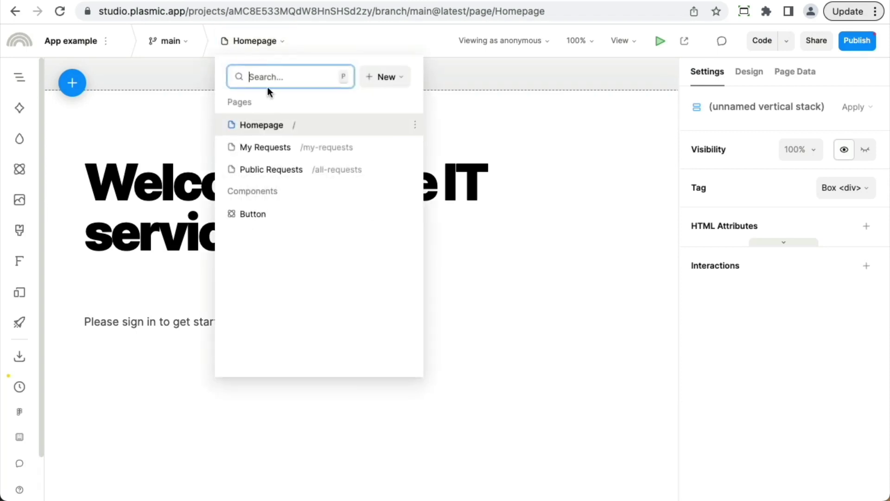
left_click(284, 149)
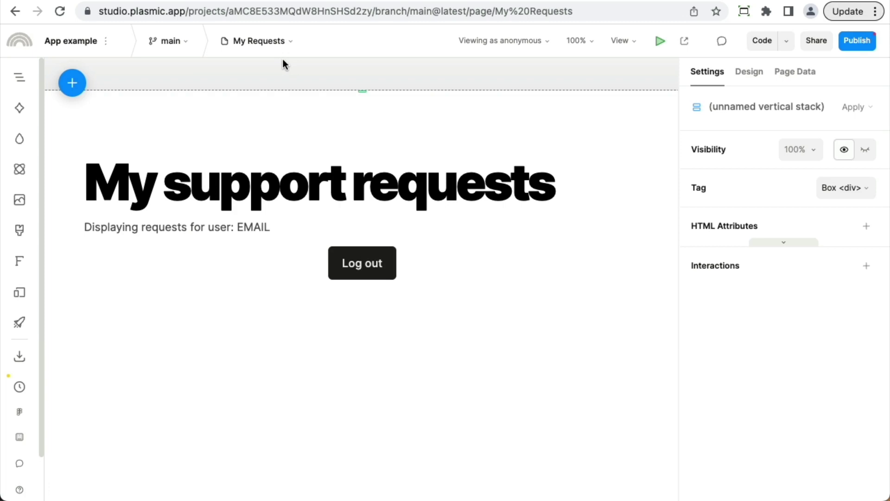
left_click(795, 82)
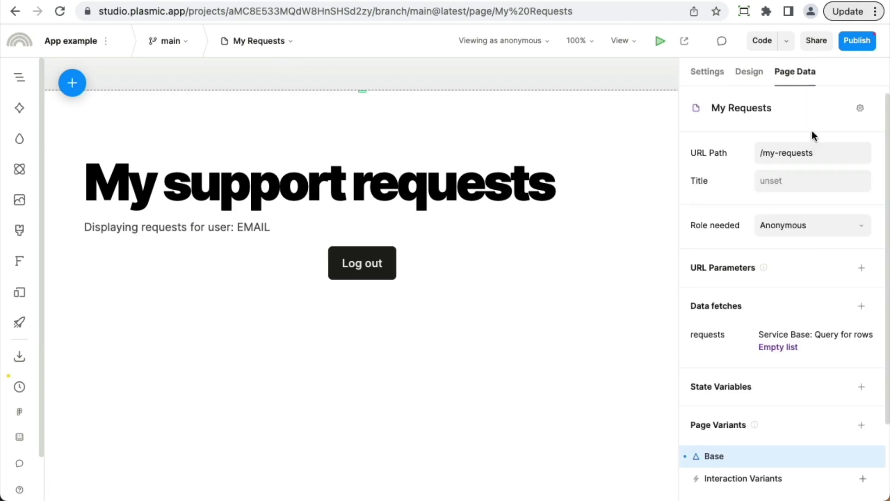
left_click(816, 231)
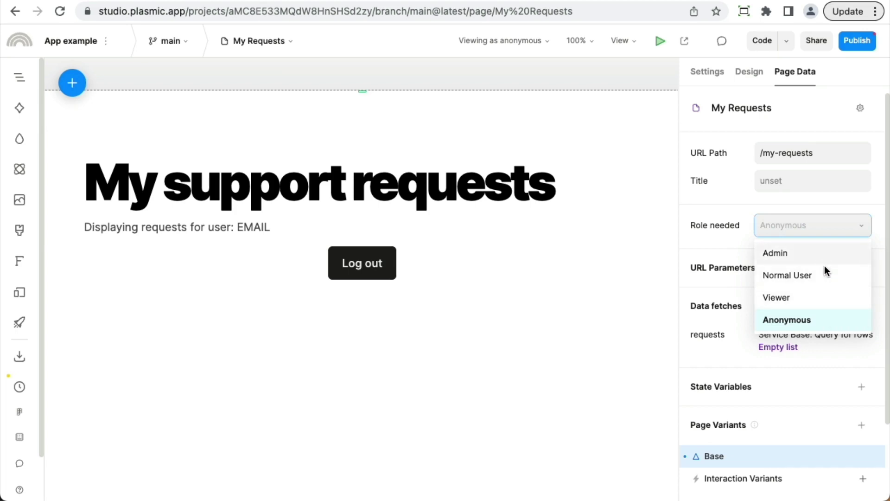
left_click(829, 300)
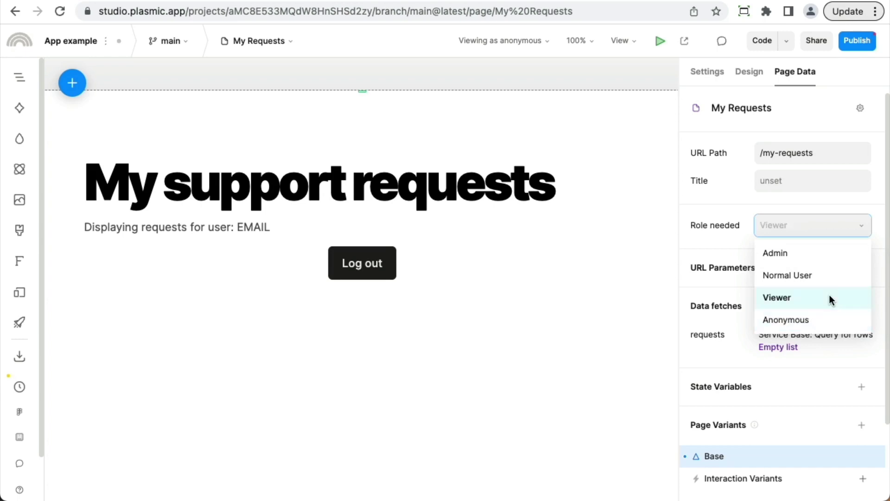
left_click(764, 254)
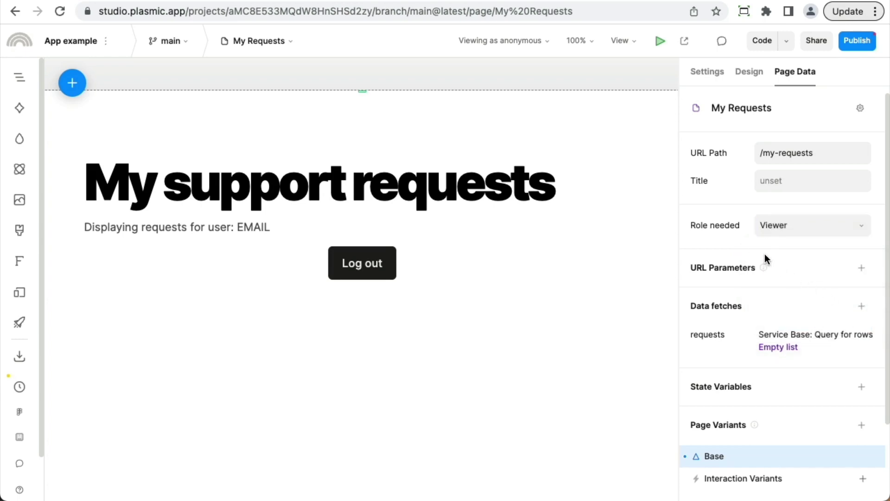
Publish a new version, then visit the live /my-requests page and log in
left_click(854, 42)
left_click(839, 444)
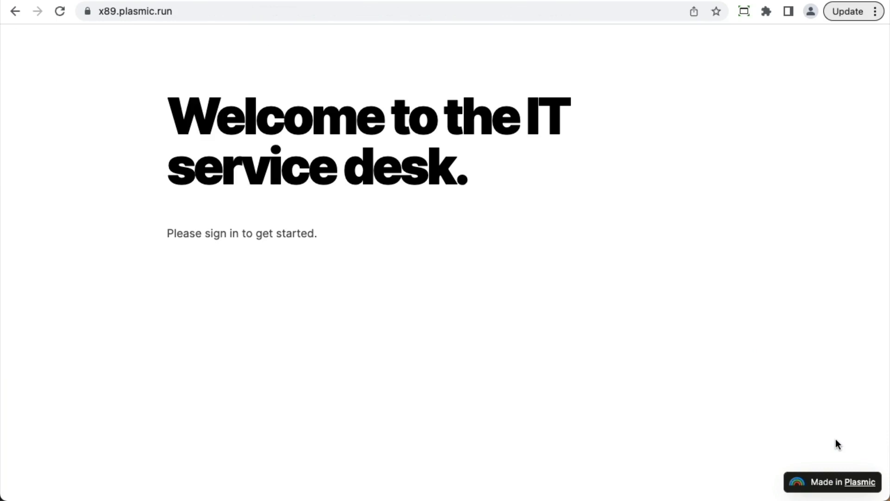
key("super+l")
key("Right")
type("/m")
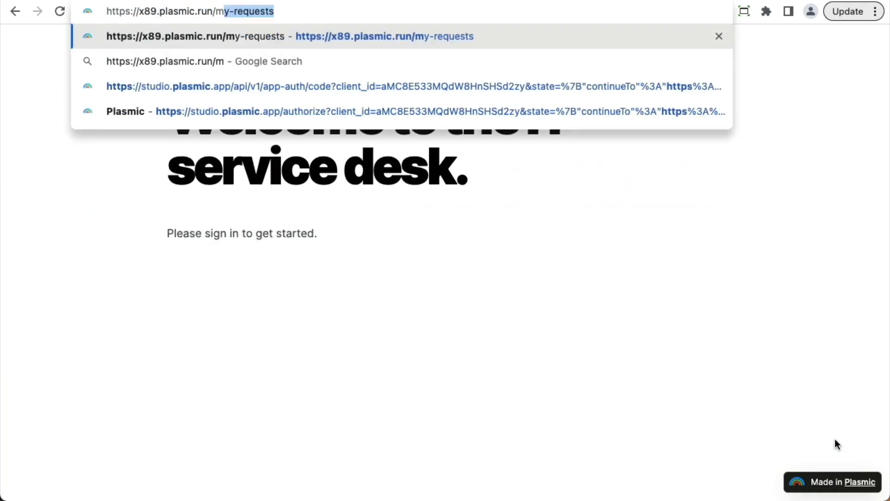
key("Return")
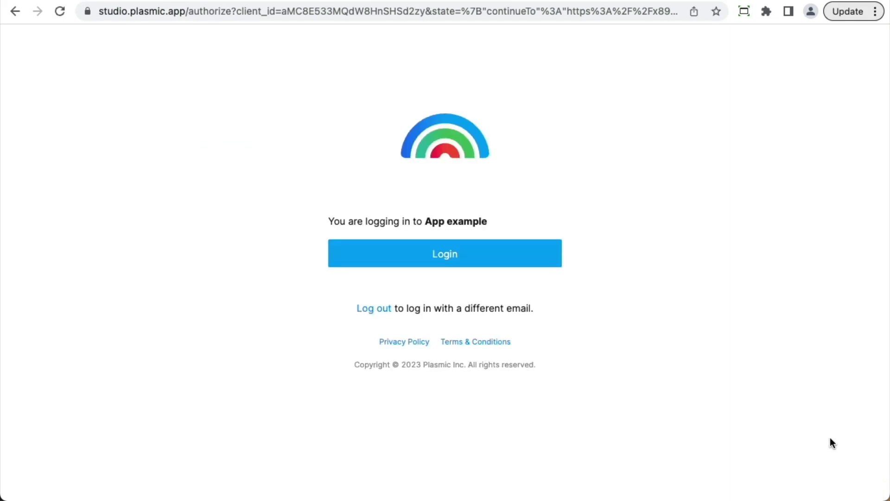
left_click(495, 262)
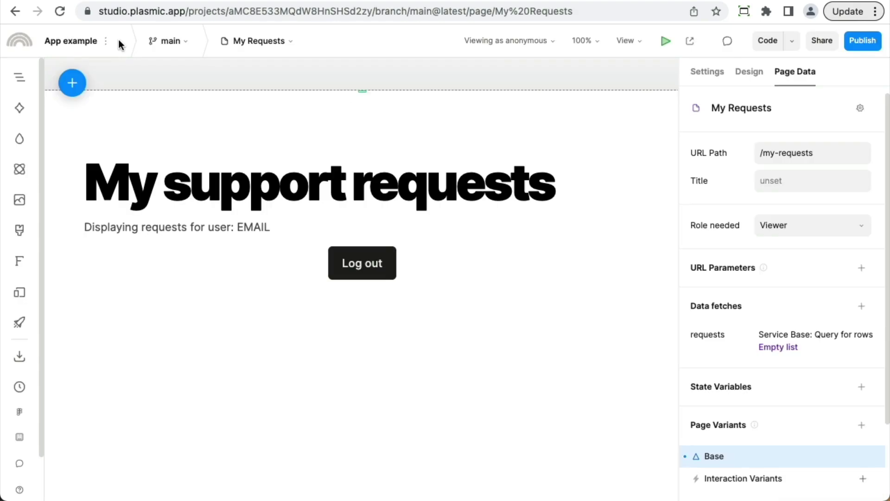
Choose Custom Auth as the authentication provider, then go back to the Permissions list
left_click(105, 42)
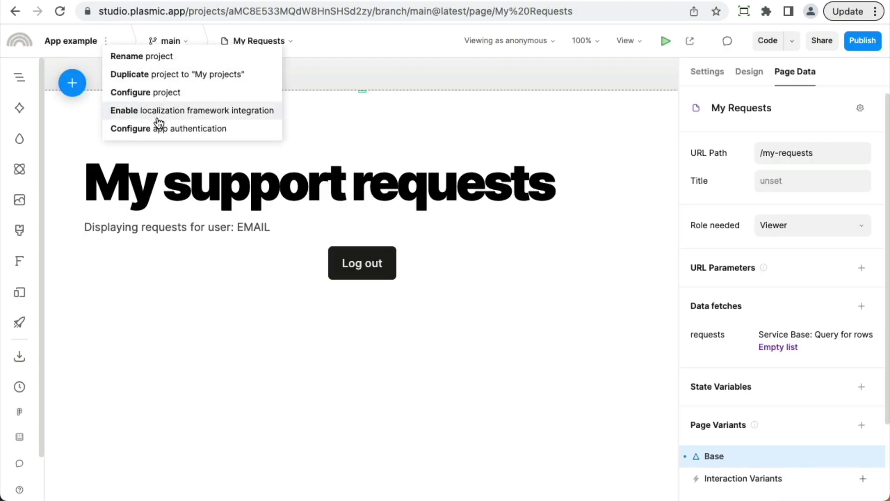
left_click(165, 132)
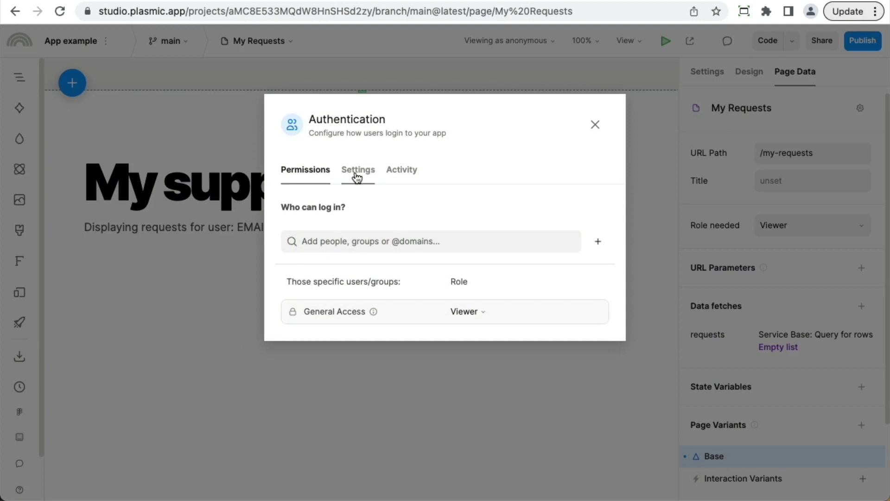
left_click(357, 176)
left_click(422, 216)
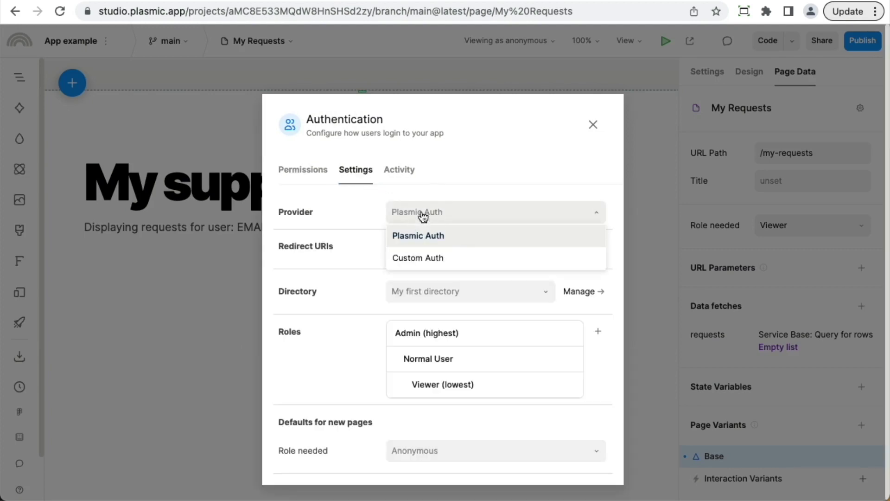
left_click(433, 260)
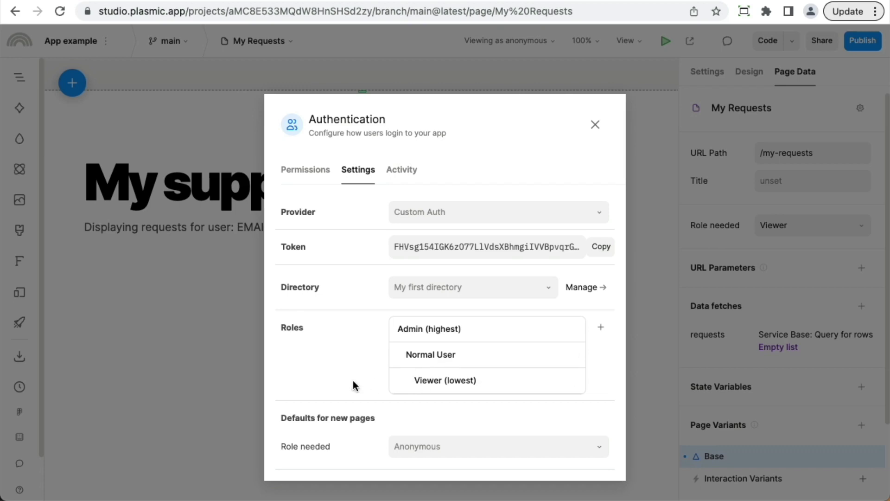
left_click(295, 174)
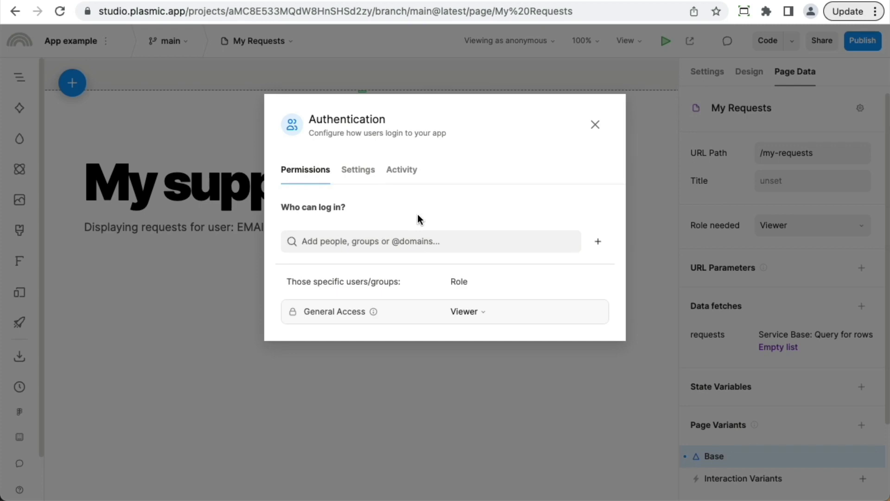
left_click(404, 234)
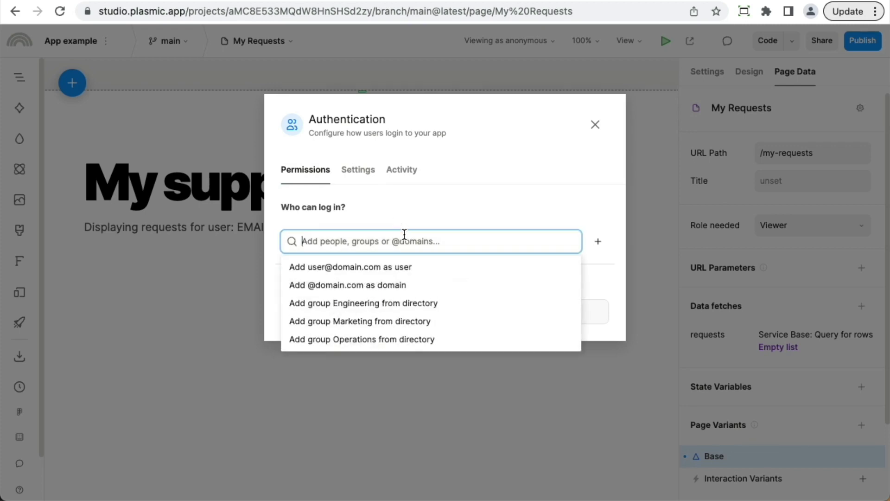
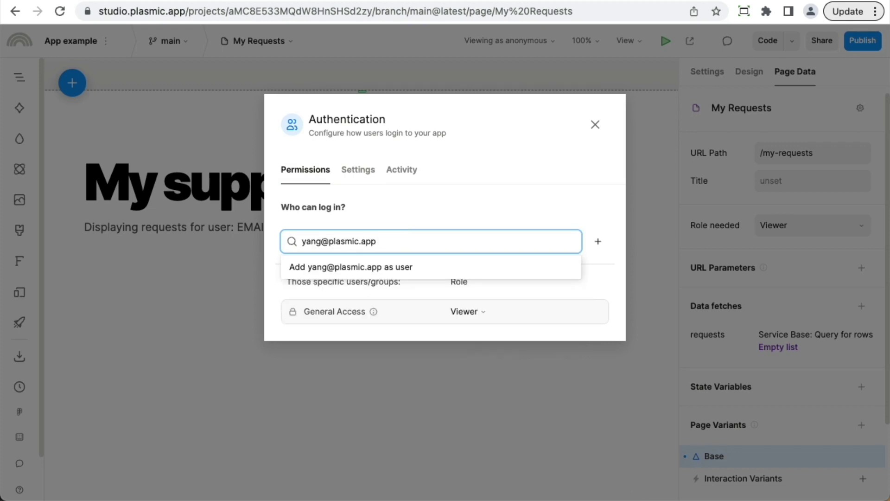
left_click(414, 274)
left_click(413, 240)
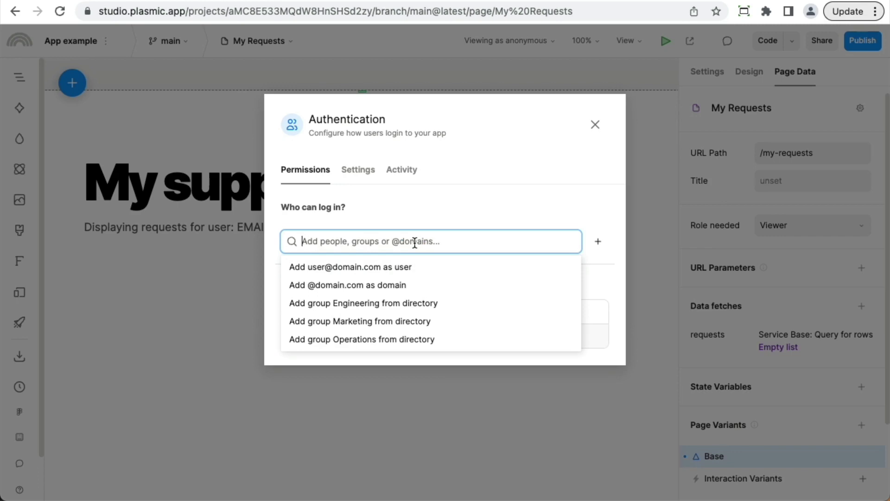
type("@plasmic.app")
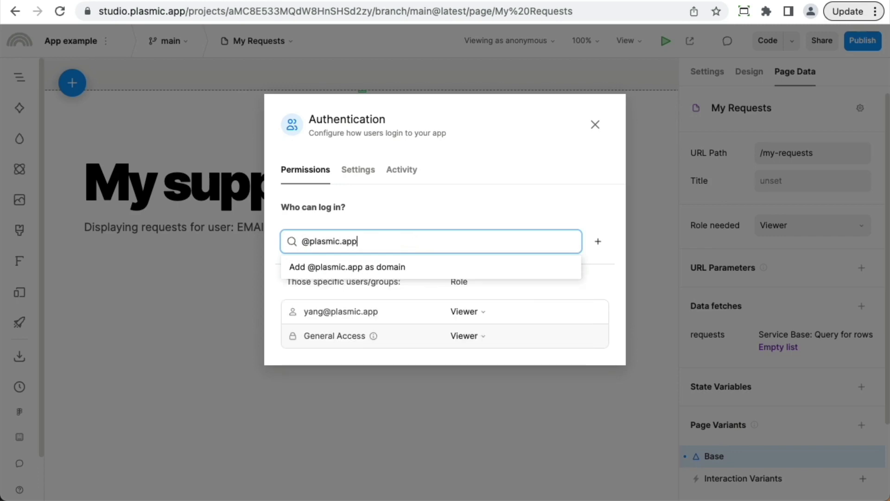
key("Return")
type("Engin")
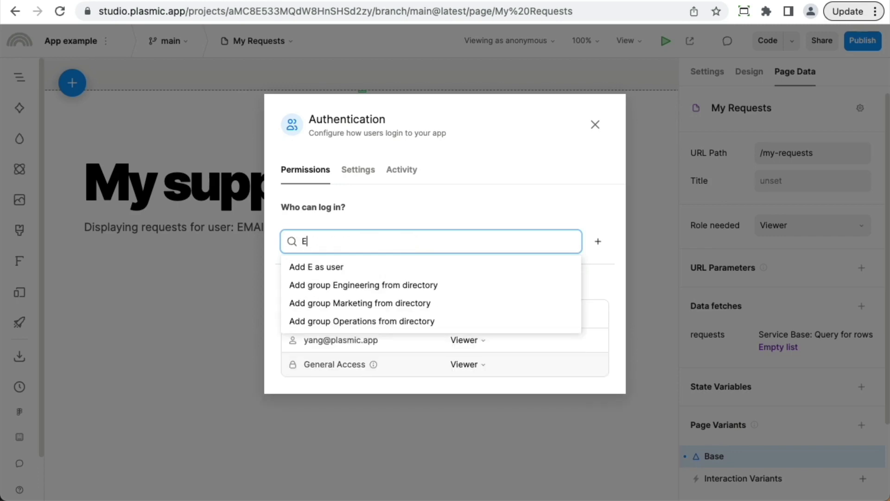
left_click(422, 286)
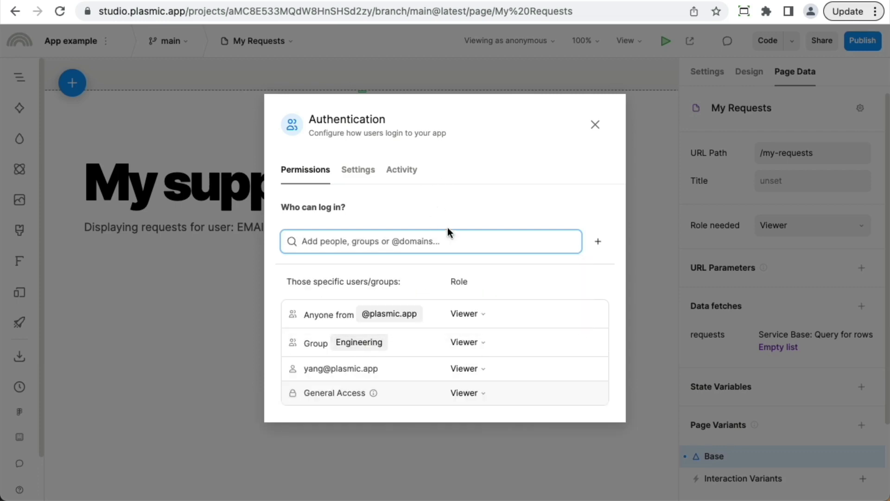
Give the individually added user the Admin role
left_click(473, 369)
left_click(472, 398)
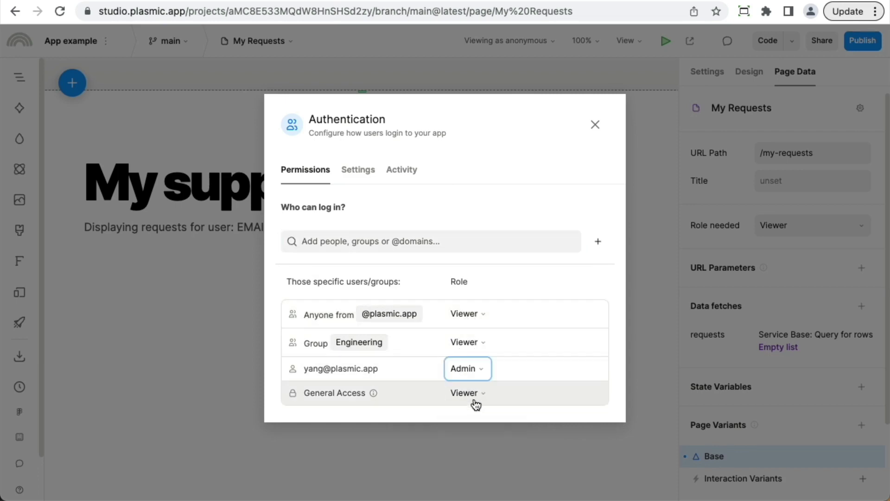
left_click(480, 213)
Set General Access to Denied, close the Authentication settings, and switch to the Homepage
left_click(465, 399)
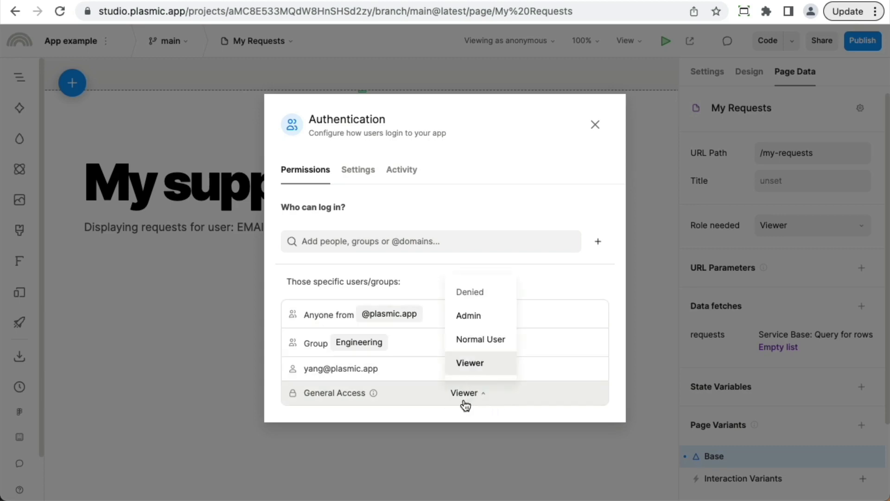
left_click(469, 296)
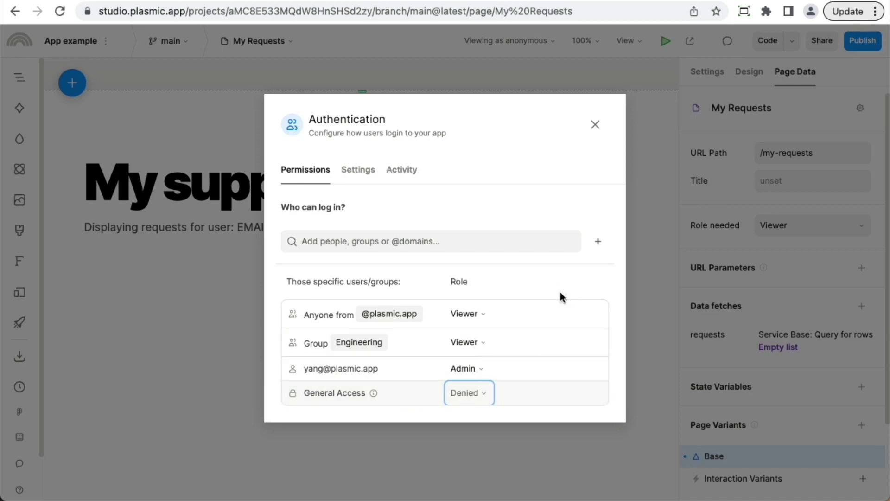
left_click(594, 131)
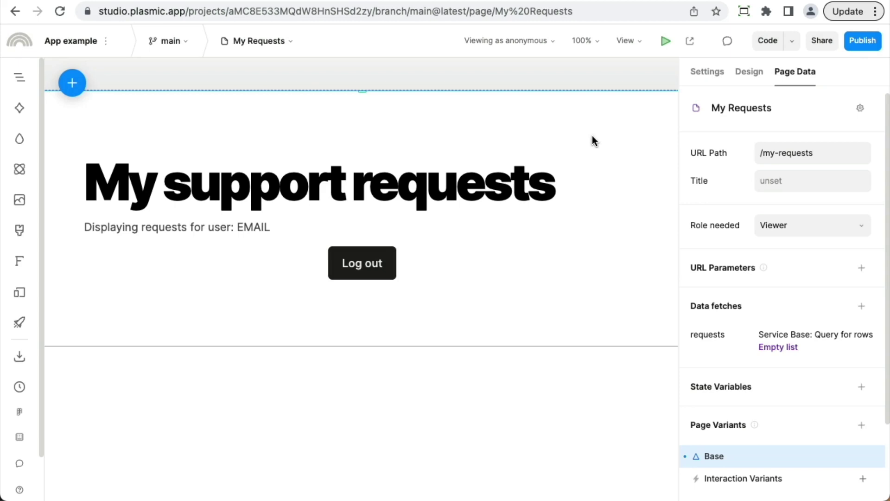
left_click(225, 43)
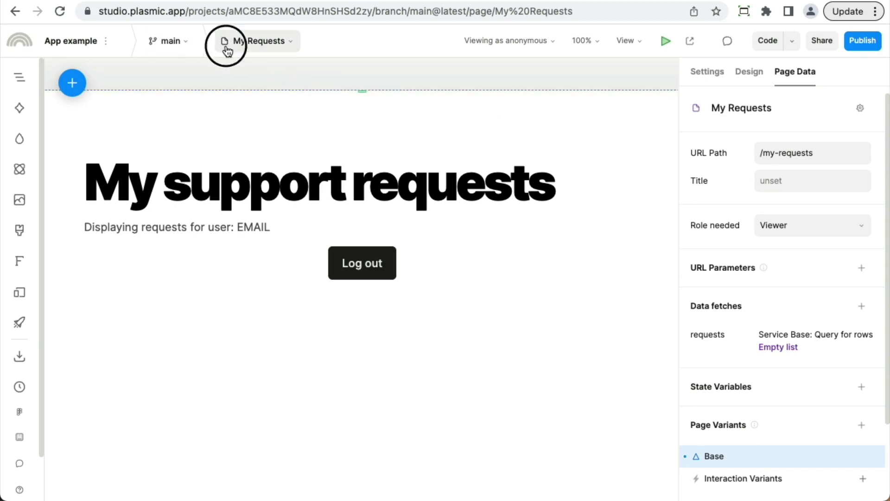
left_click(258, 121)
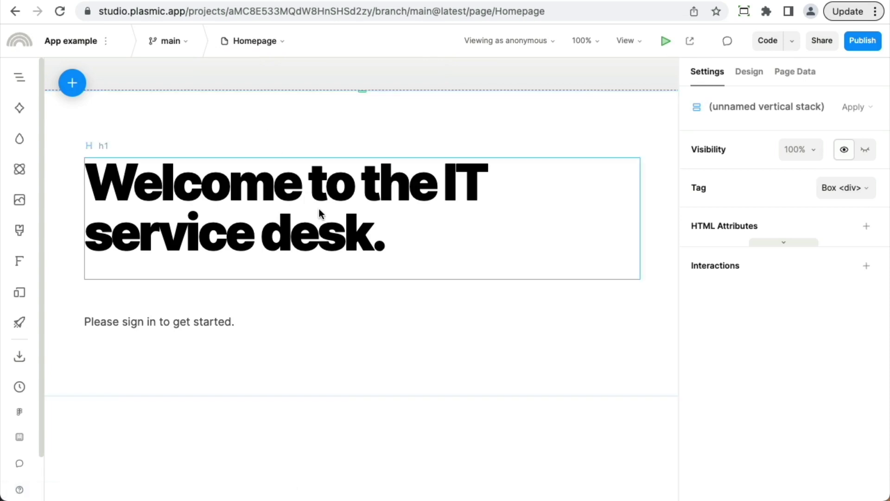
Insert a Button on the Homepage labelled 'Log in'
type("qbutton")
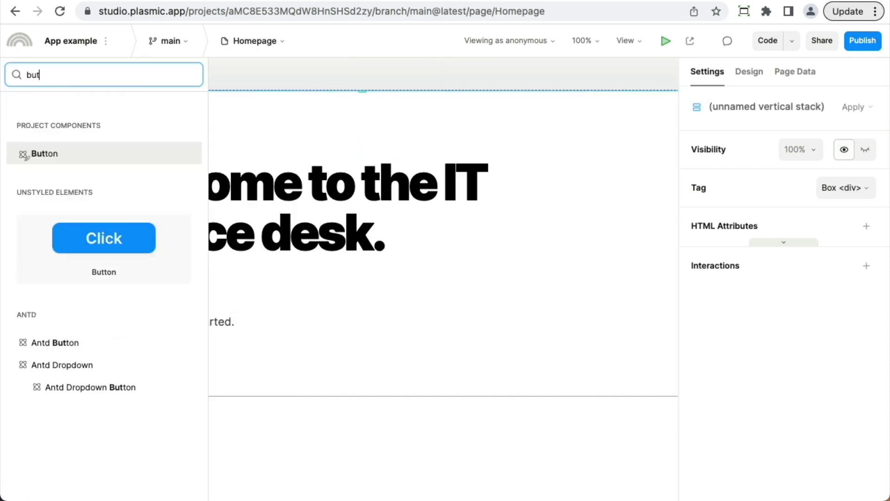
key("Return")
type("Log in")
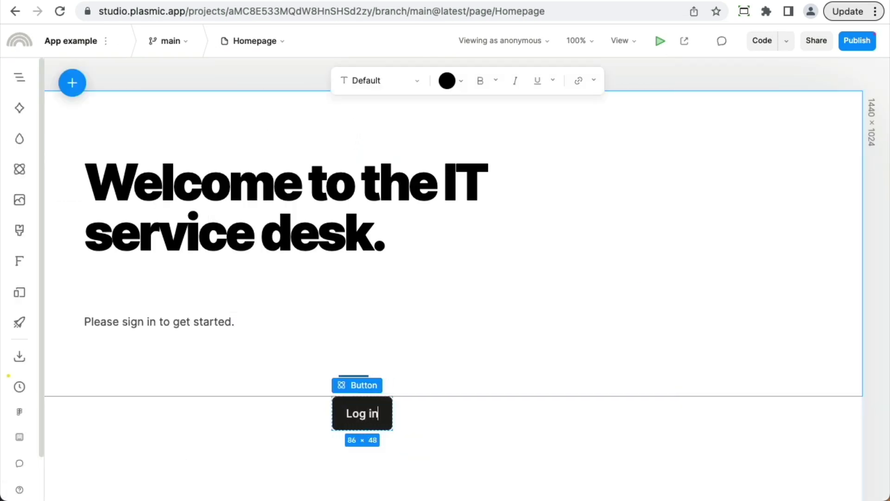
key("Escape")
Add an onClick interaction to the button that runs the Login action
scroll(887, 252, "down", 5)
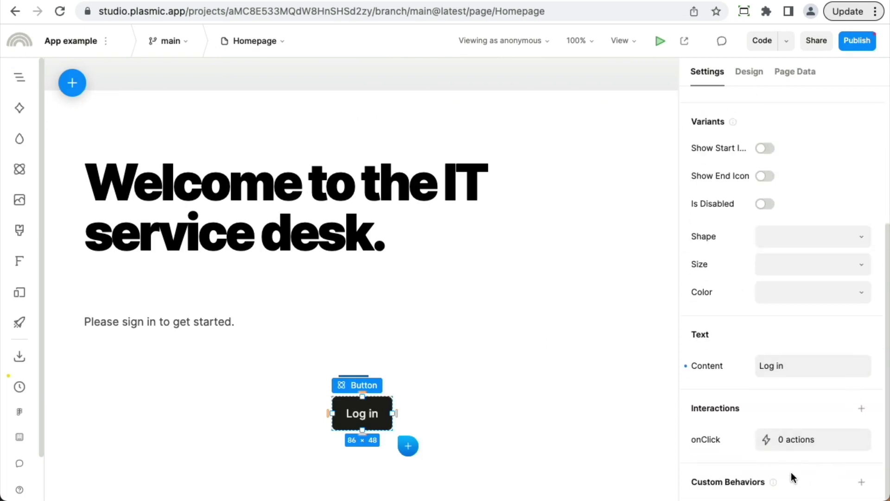
left_click(778, 448)
left_click(734, 166)
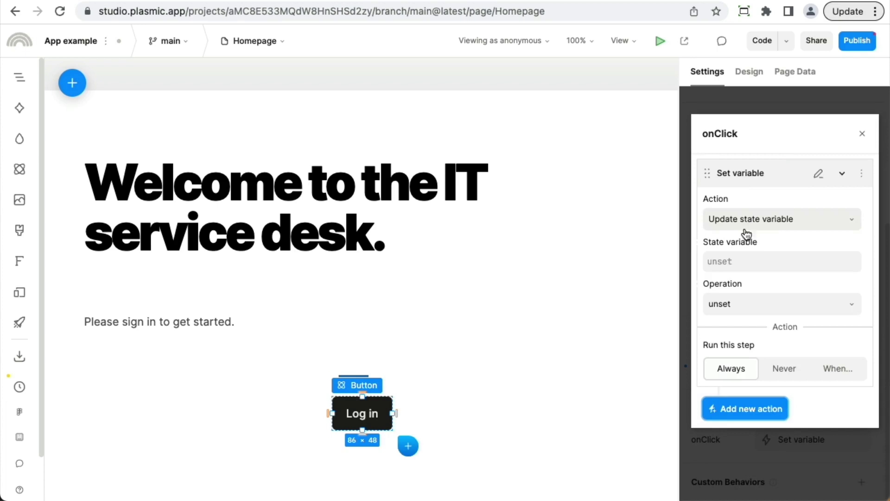
left_click(747, 231)
left_click(756, 402)
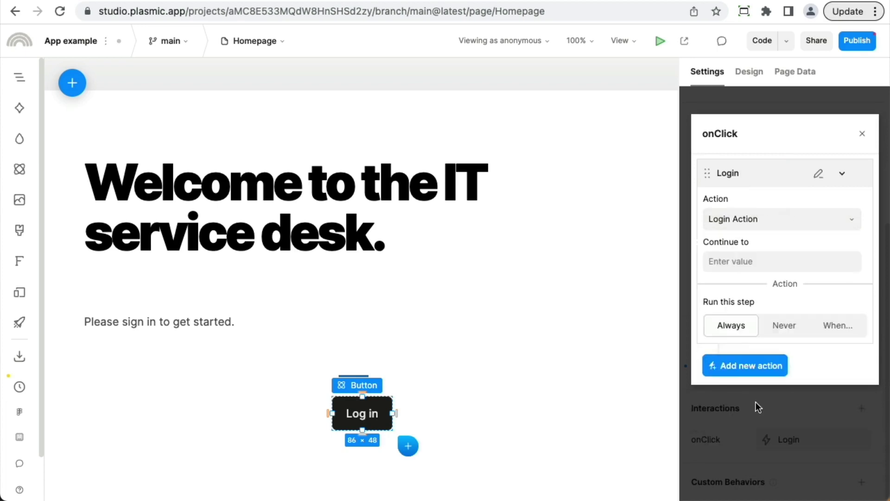
left_click(765, 441)
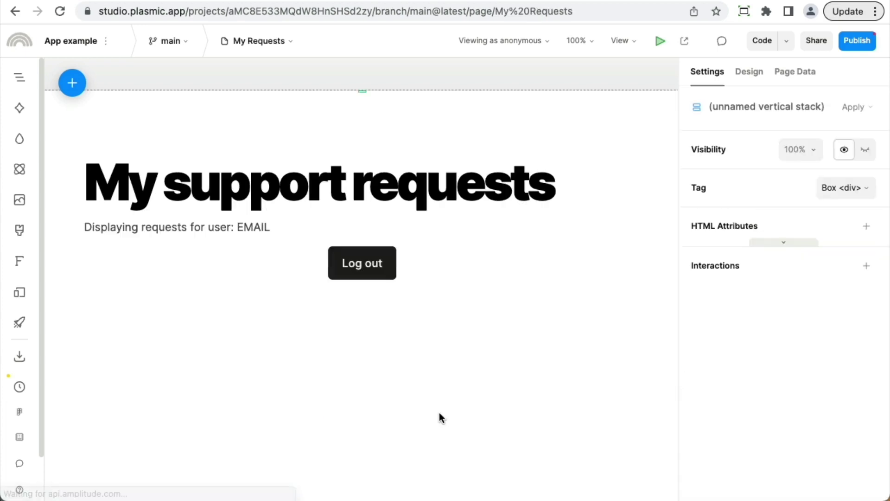
left_click(389, 260)
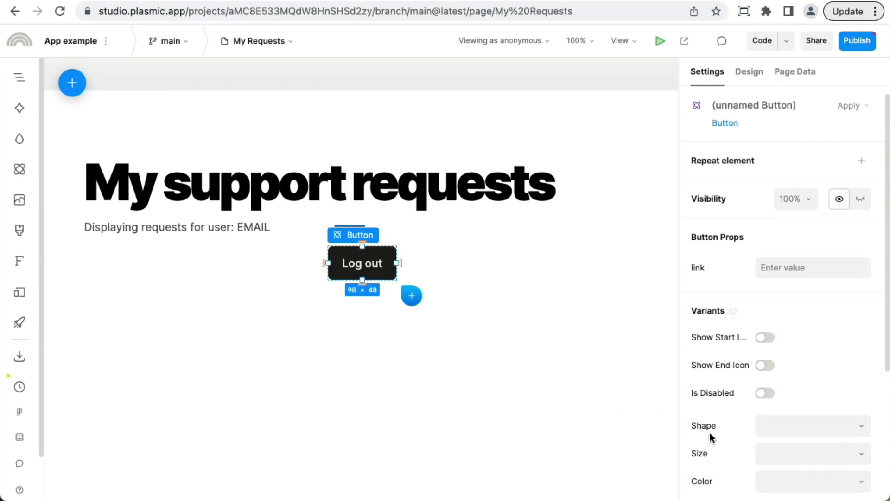
scroll(709, 431, "down", 5)
left_click(782, 441)
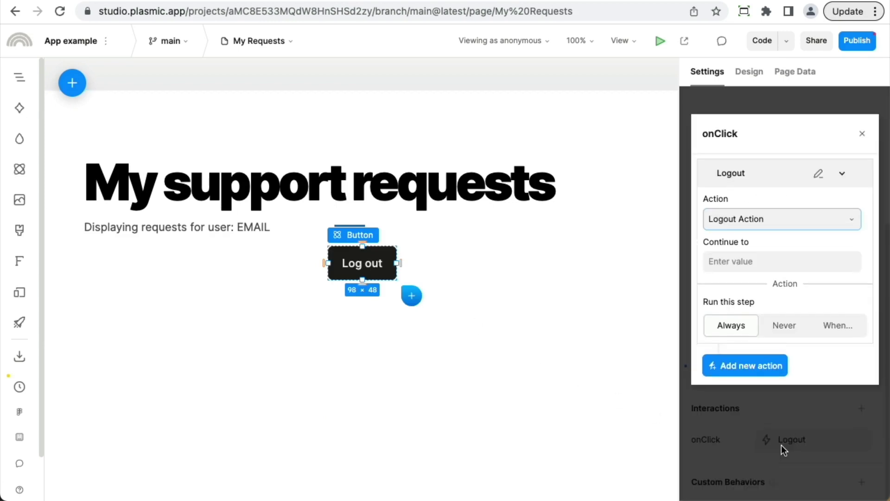
left_click(636, 449)
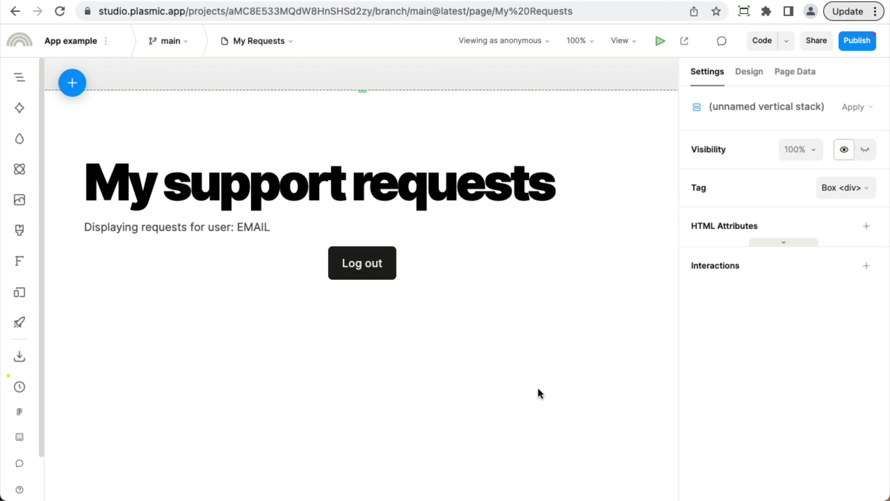
Bind the EMAIL text's content to currentUser.email, keeping EMAIL as the fallback
left_click(267, 227)
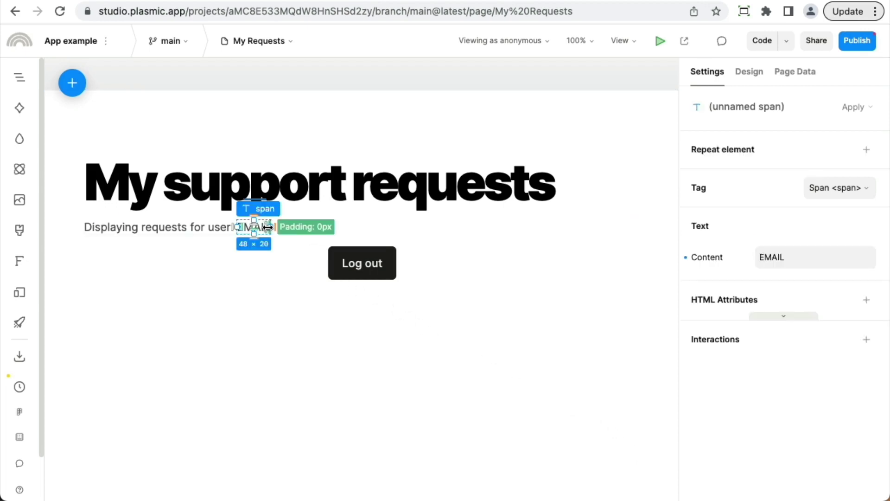
mouse_move(785, 266)
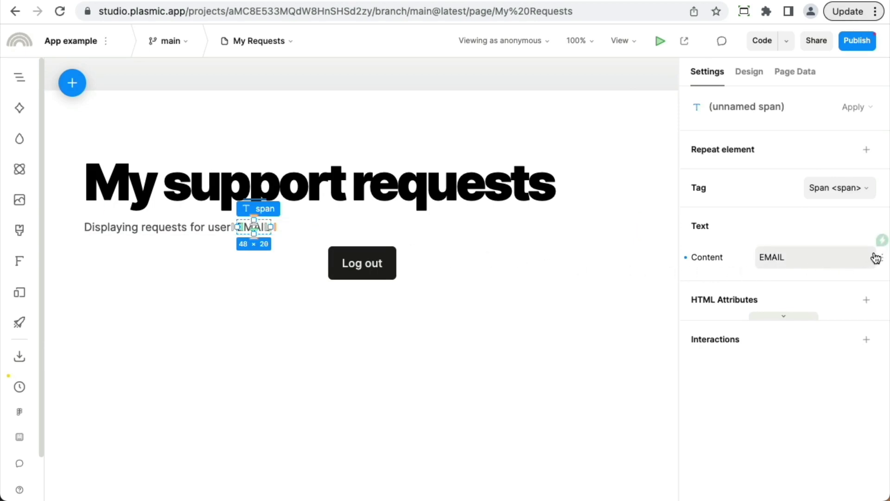
left_click(881, 241)
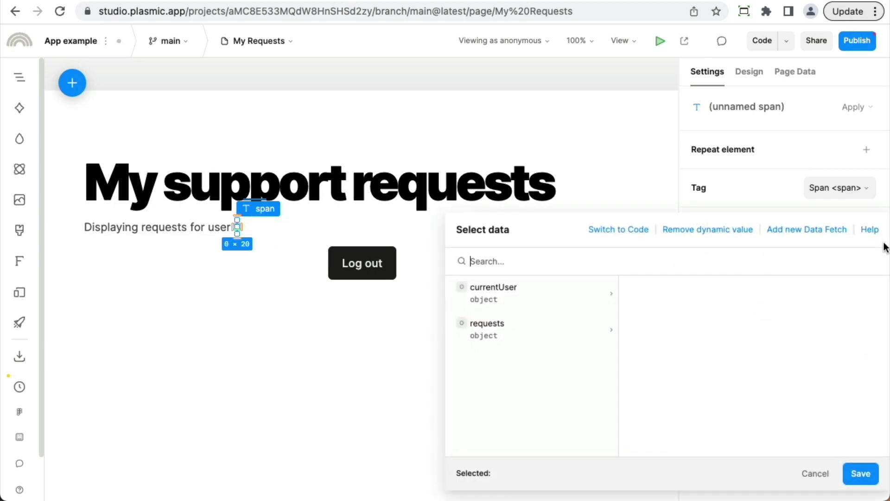
left_click(565, 288)
left_click(678, 291)
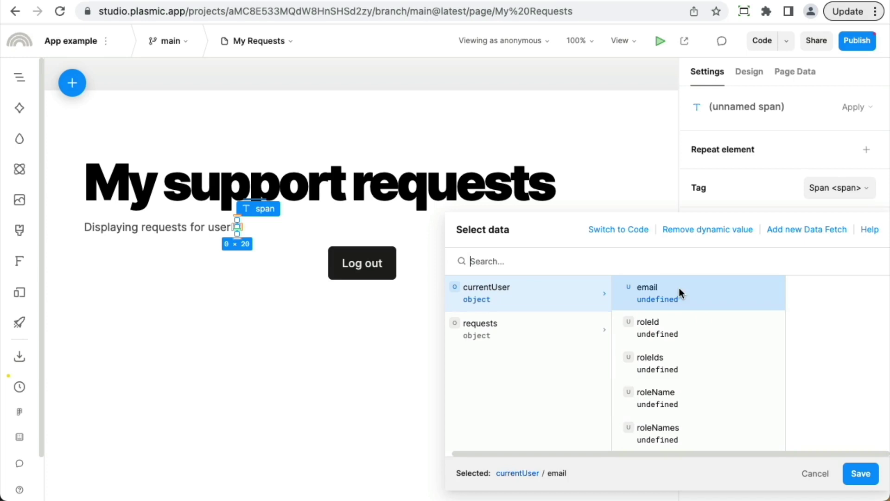
left_click(860, 473)
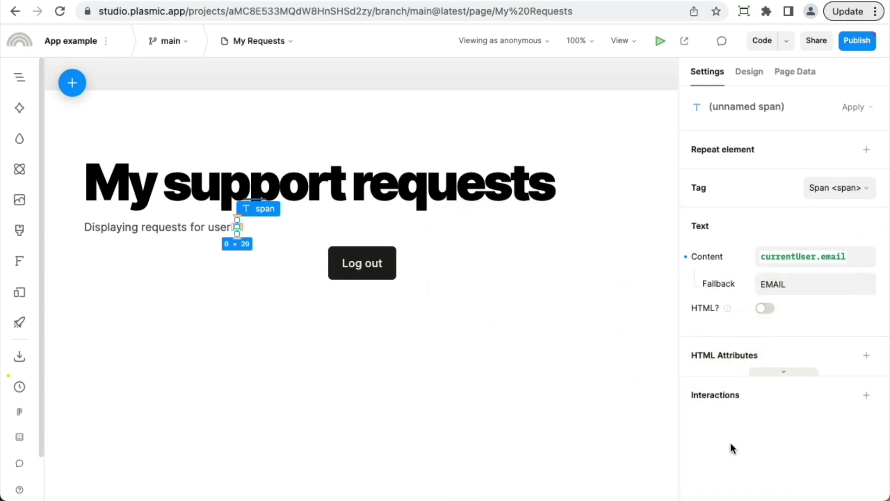
Preview as the signed-in test user, then select the first Mark request closed button
left_click(509, 52)
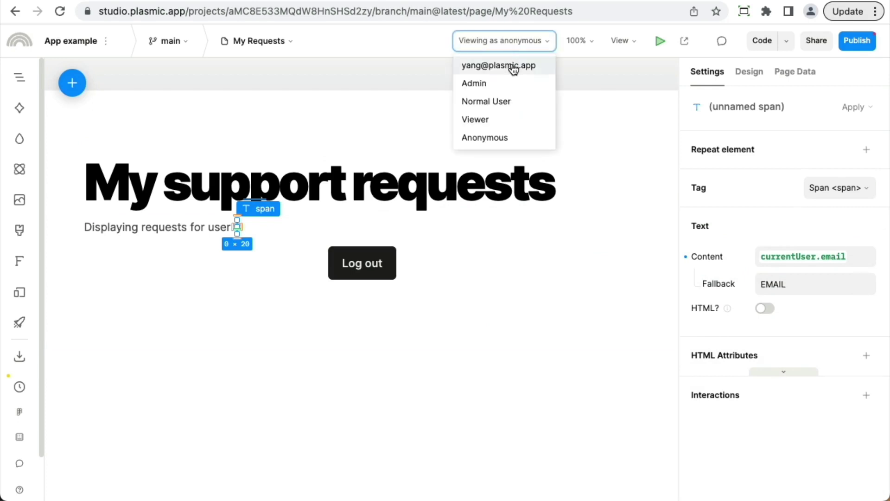
left_click(514, 69)
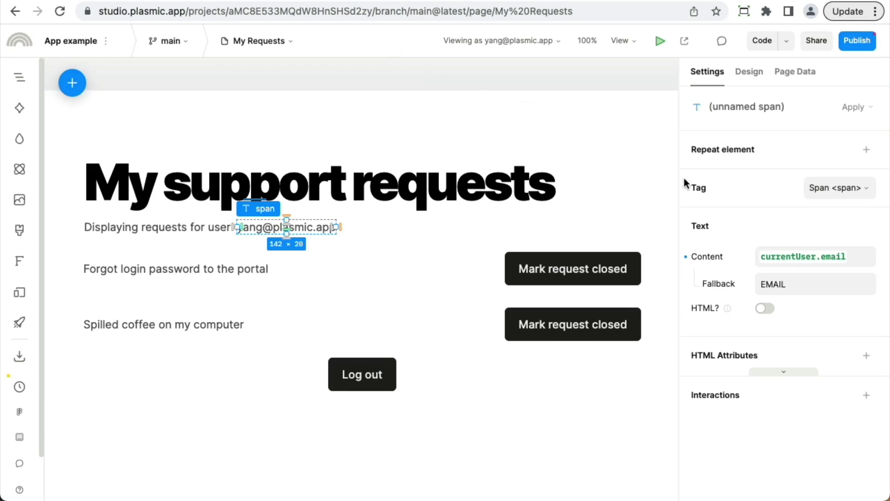
left_click(588, 268)
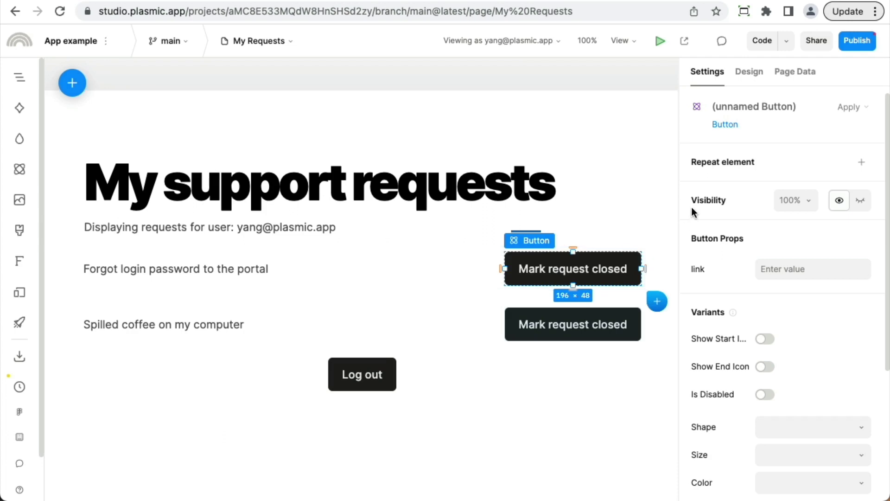
Set the button's Update row operation on Support requests to require the Admin role
scroll(753, 382, "down", 1)
scroll(752, 380, "down", 5)
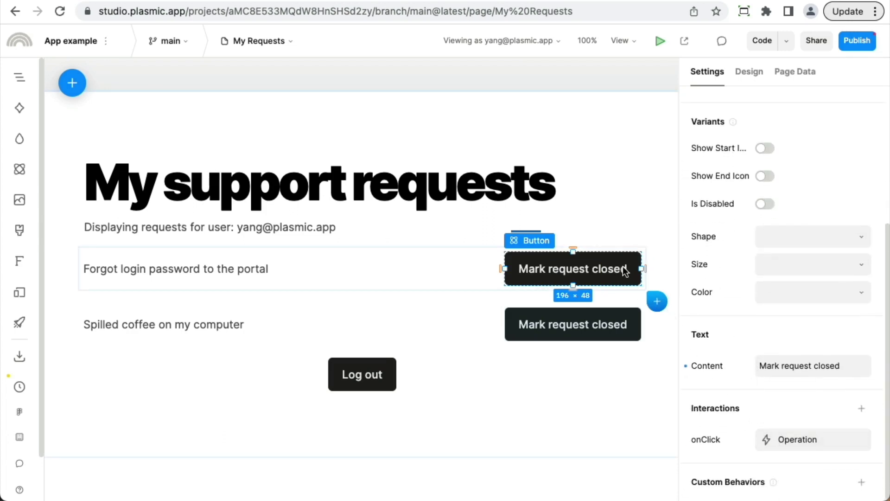
left_click(794, 440)
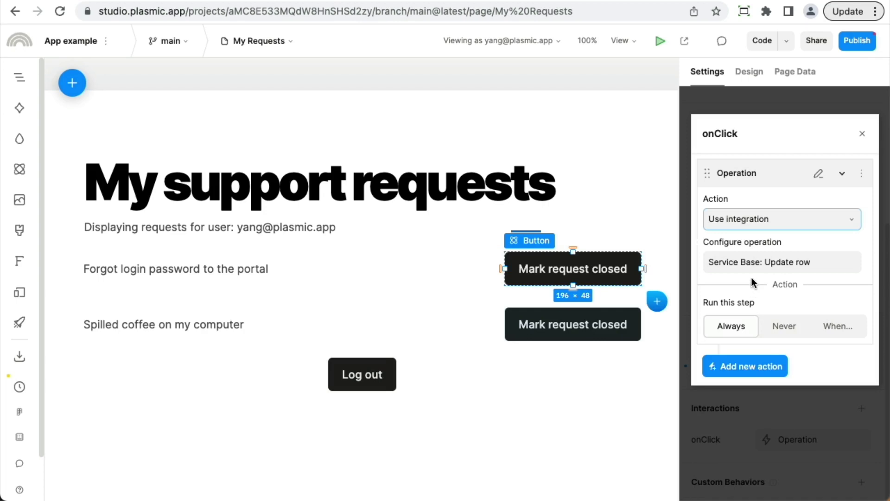
left_click(748, 264)
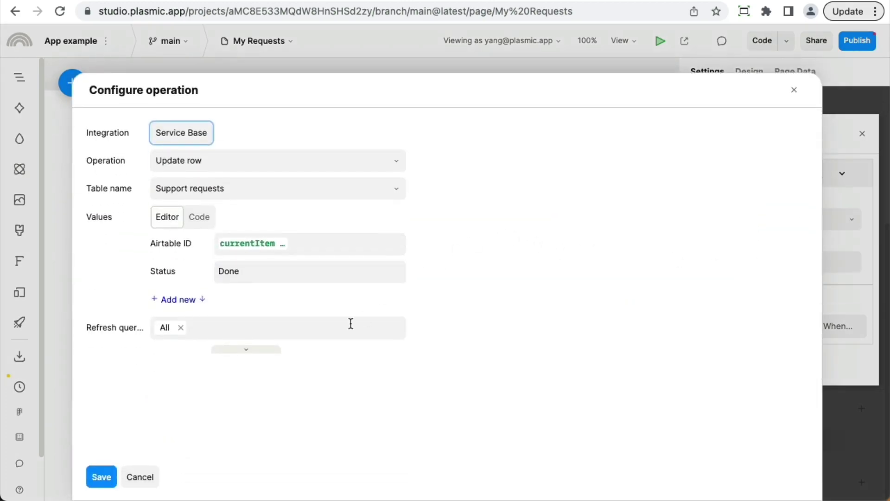
left_click(248, 350)
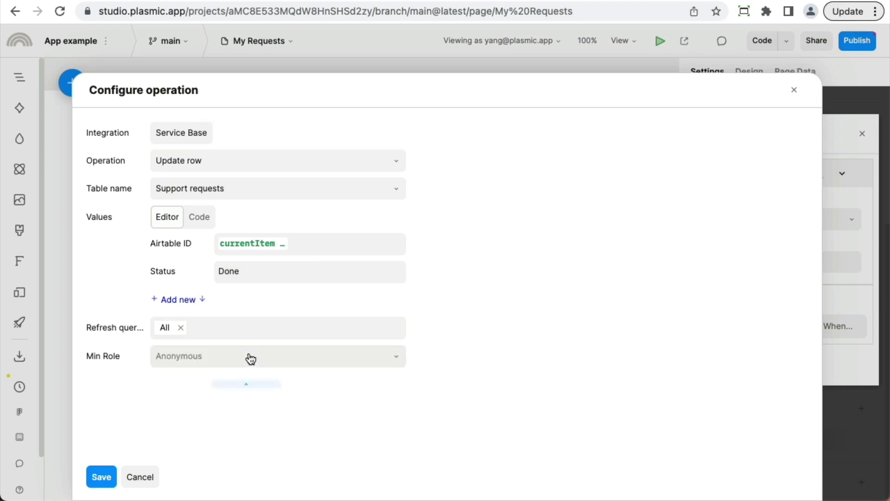
left_click(220, 366)
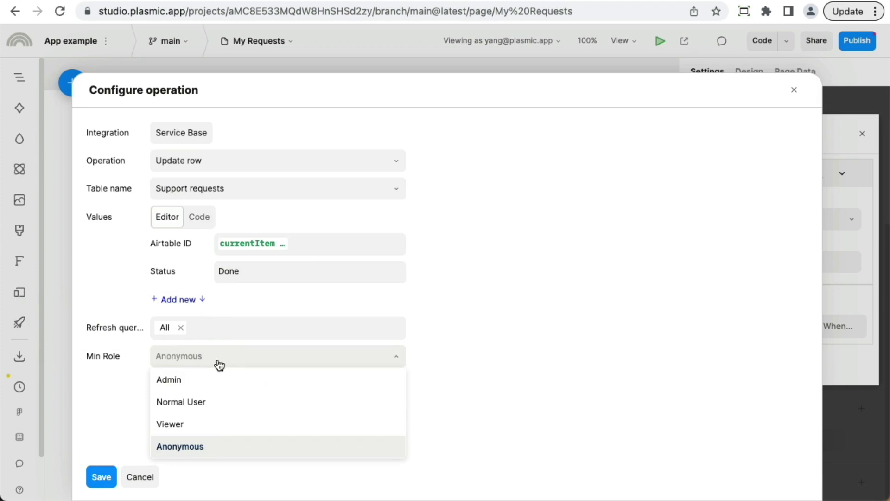
left_click(215, 376)
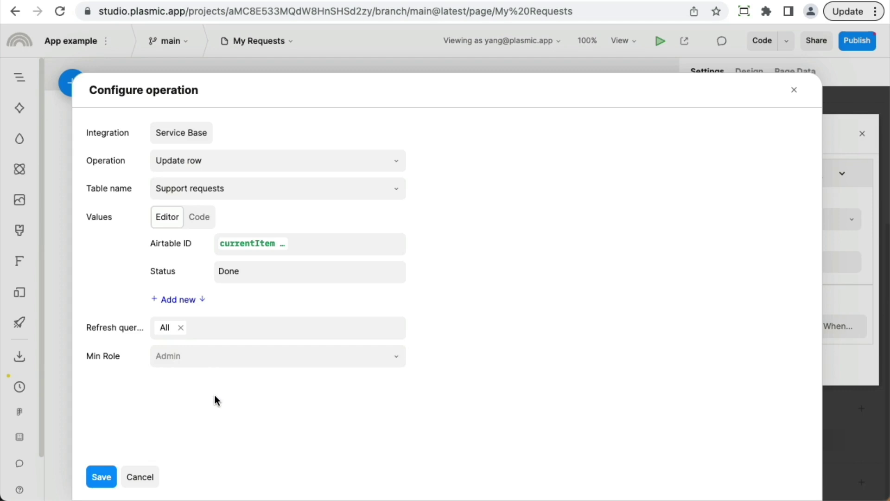
Close the operation settings and select the repeated request row
left_click(143, 478)
left_click(528, 477)
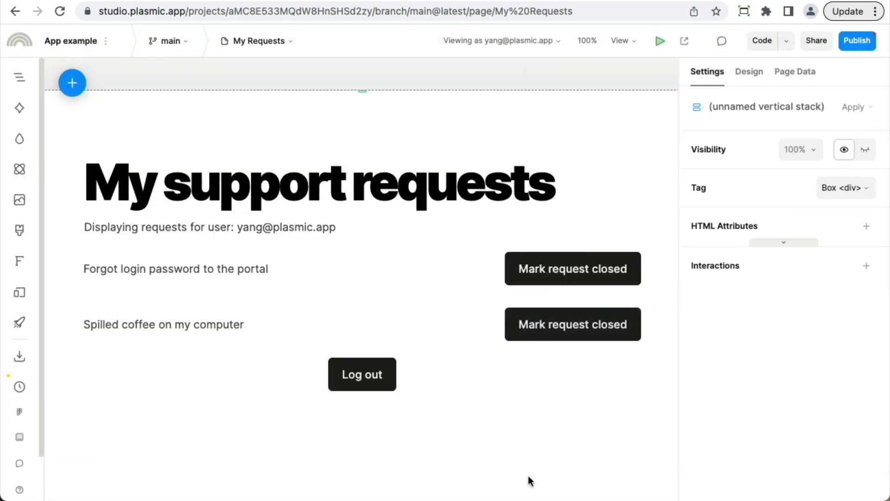
left_click(364, 289)
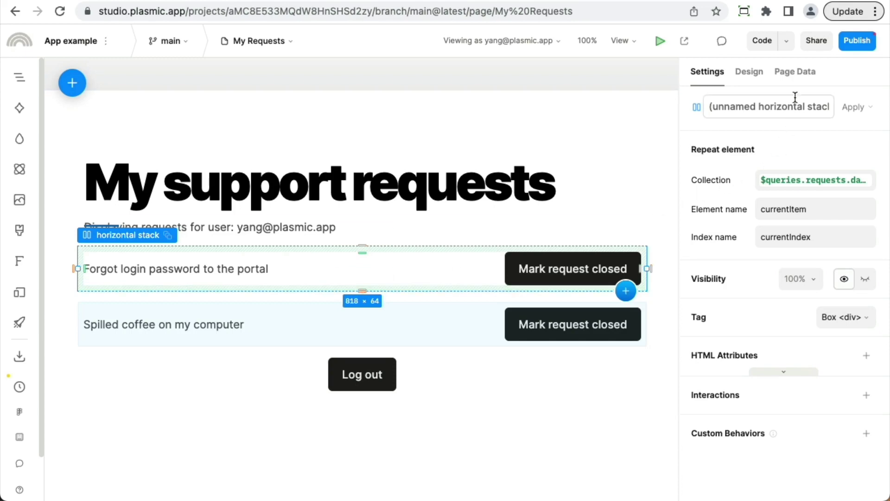
Open the requests query's filter rules and inspect the Email-equals-currentUser.email value
left_click(797, 74)
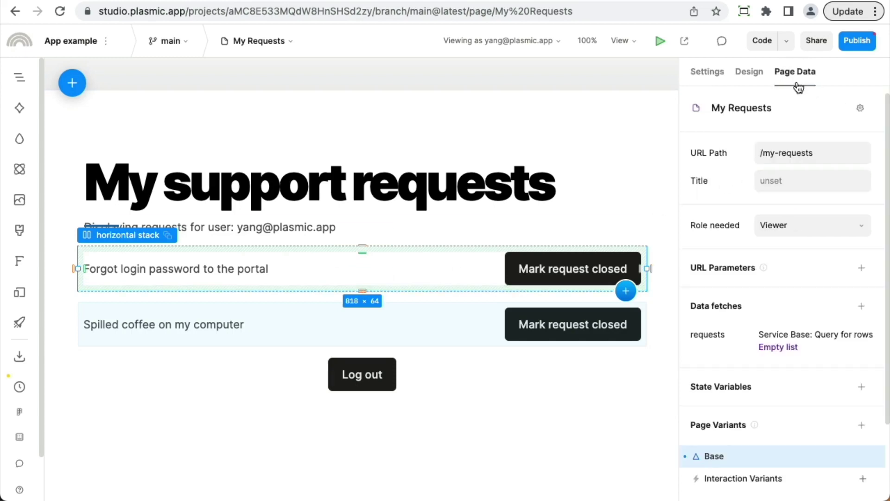
left_click(769, 335)
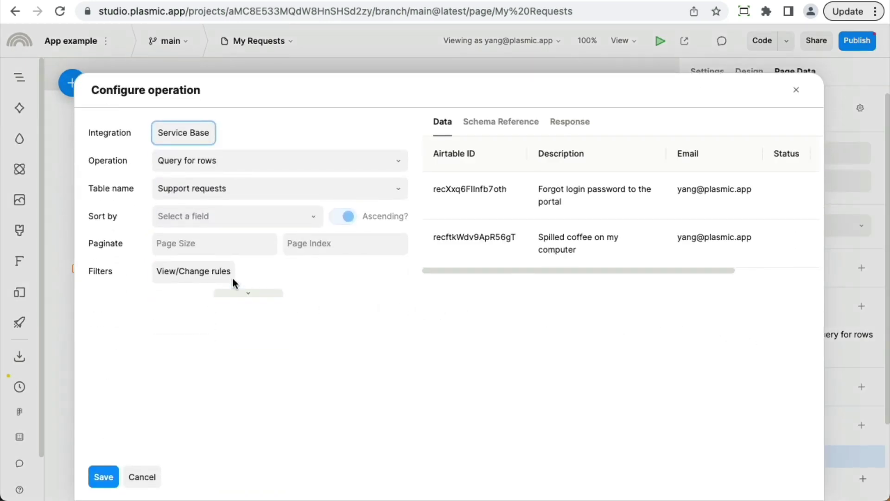
left_click(207, 273)
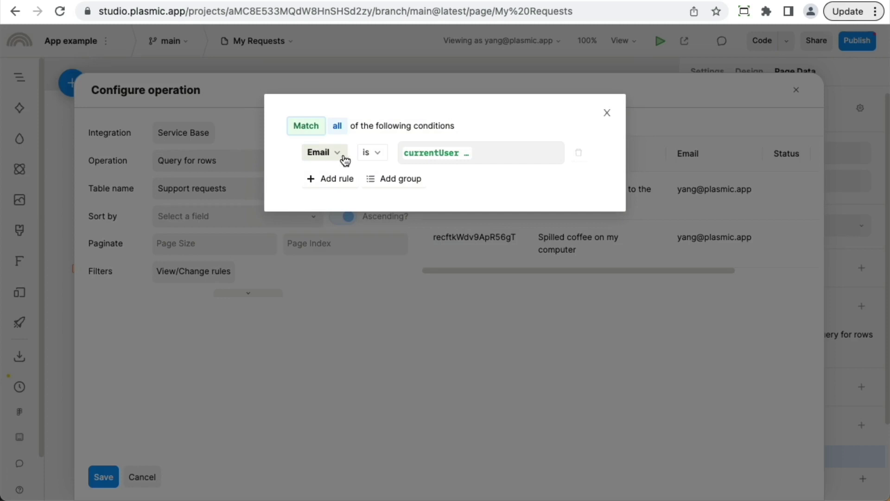
left_click(435, 153)
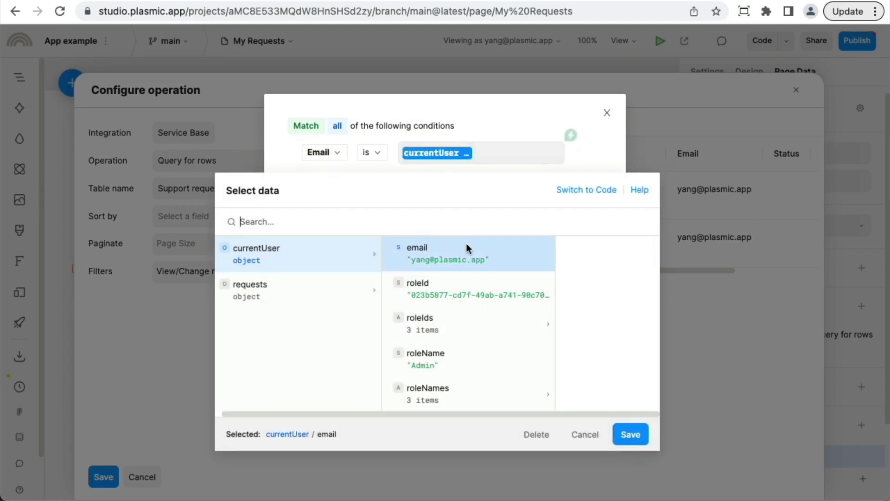
left_click(597, 444)
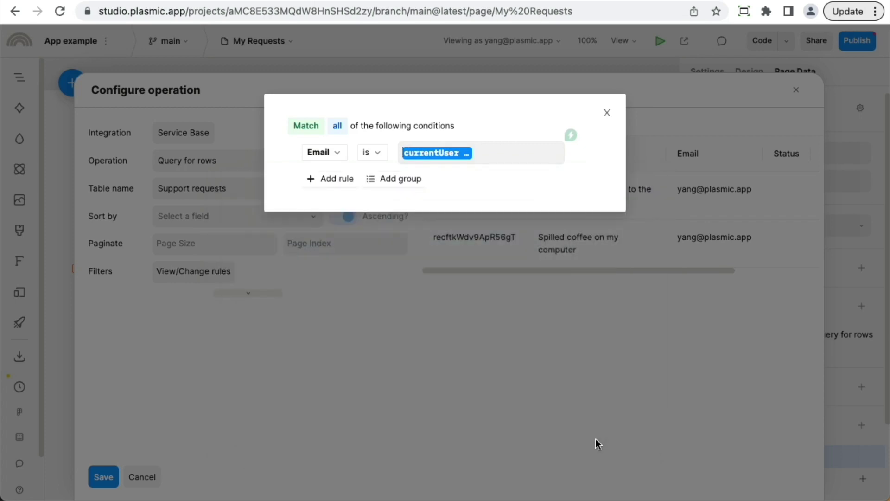